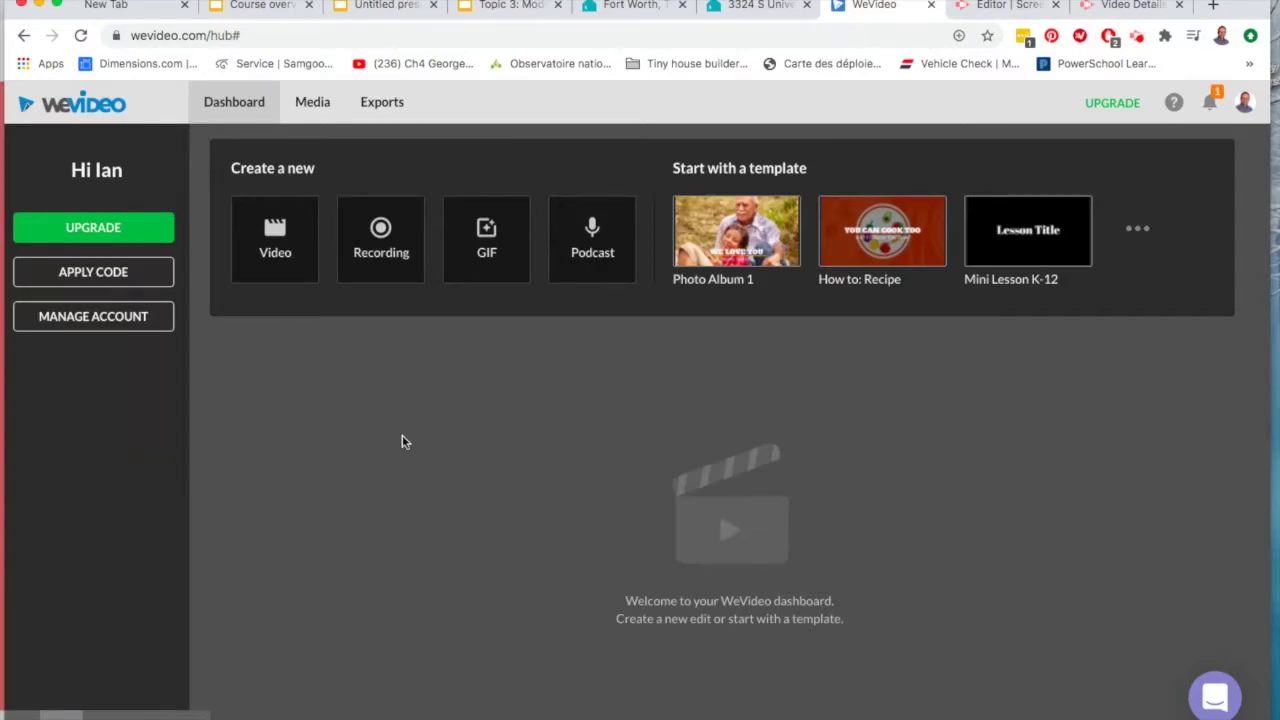
Create a new Video project in Horizontal 16:9 format and open it in the editor.
click(267, 246)
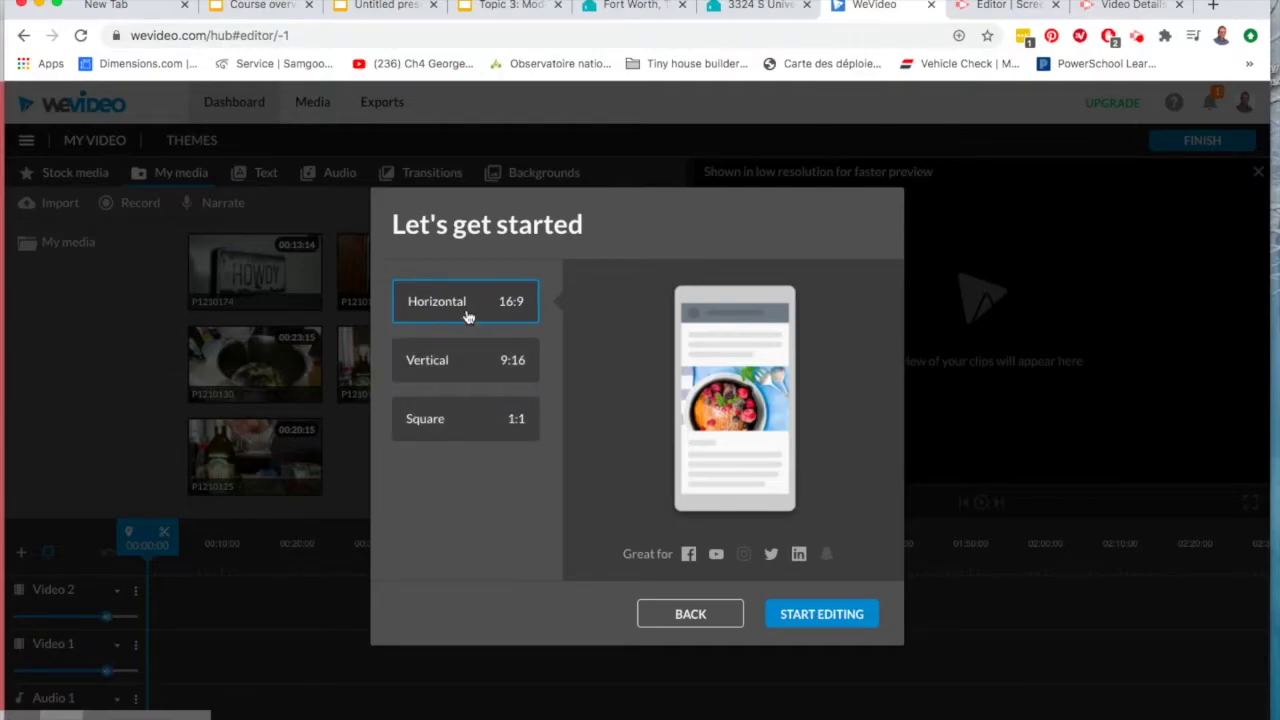
click(816, 622)
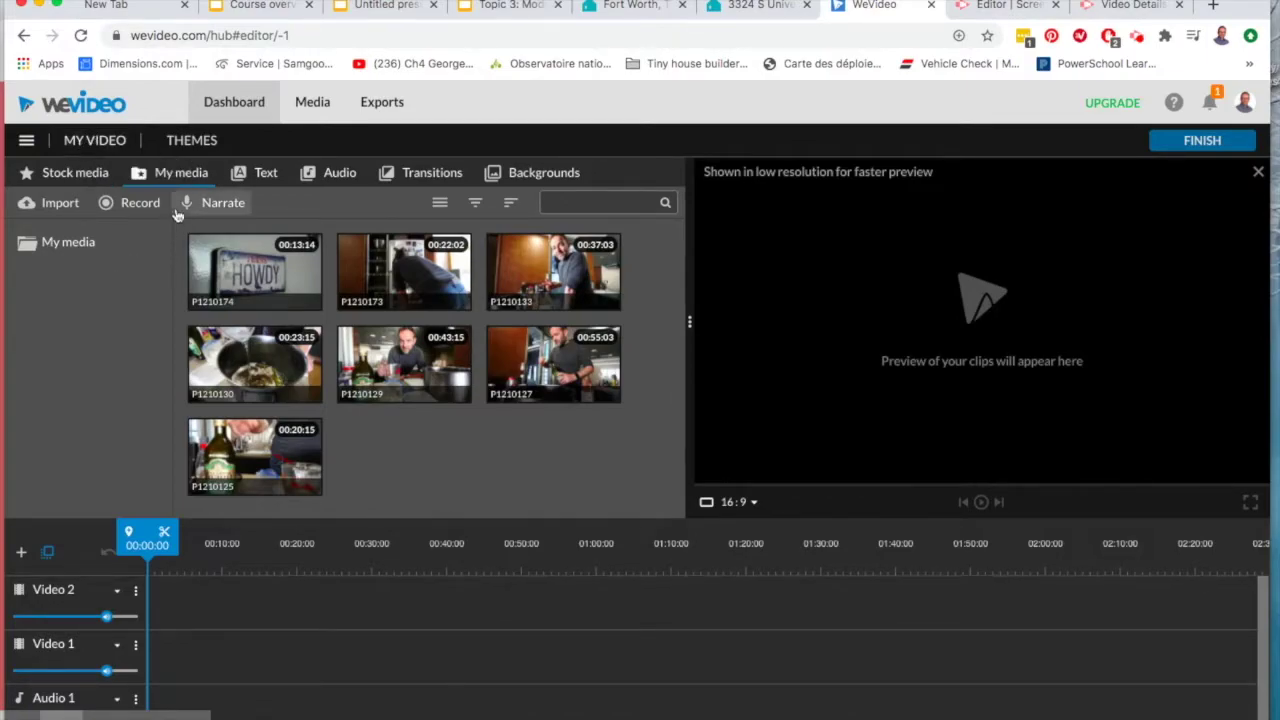
Look at the Stock media library, then return to the seven clips in My media.
click(75, 173)
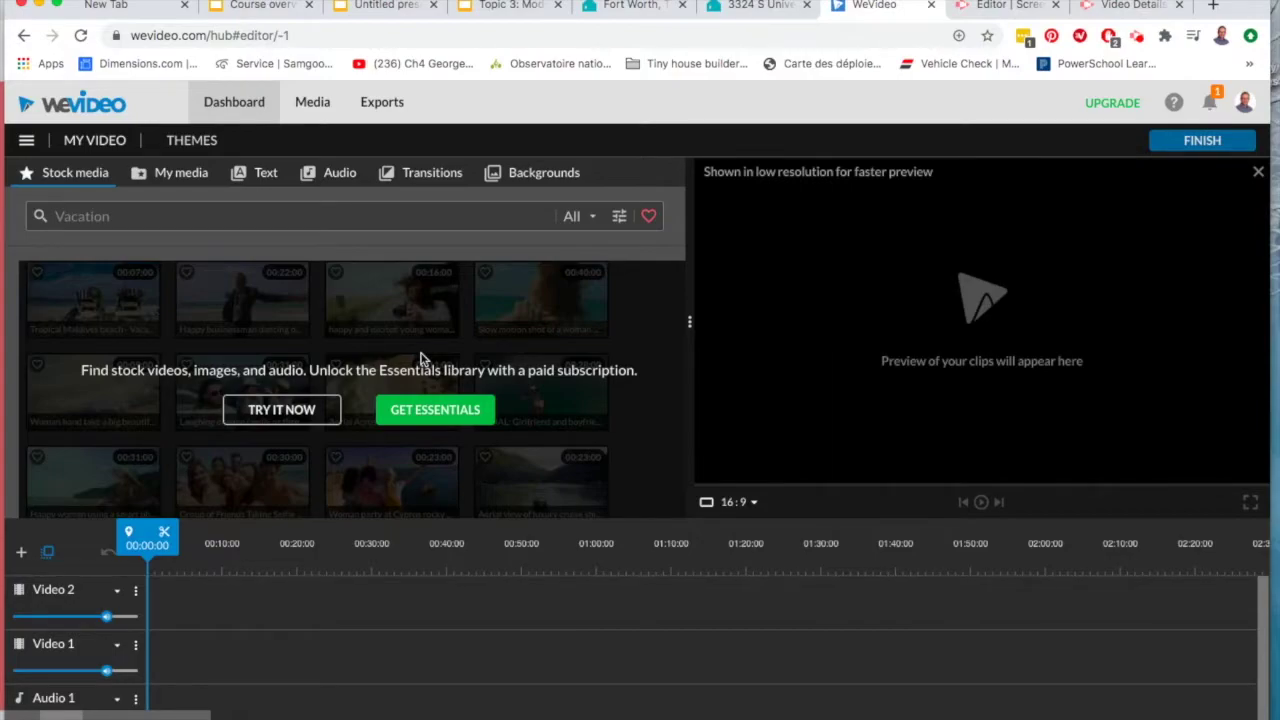
click(177, 173)
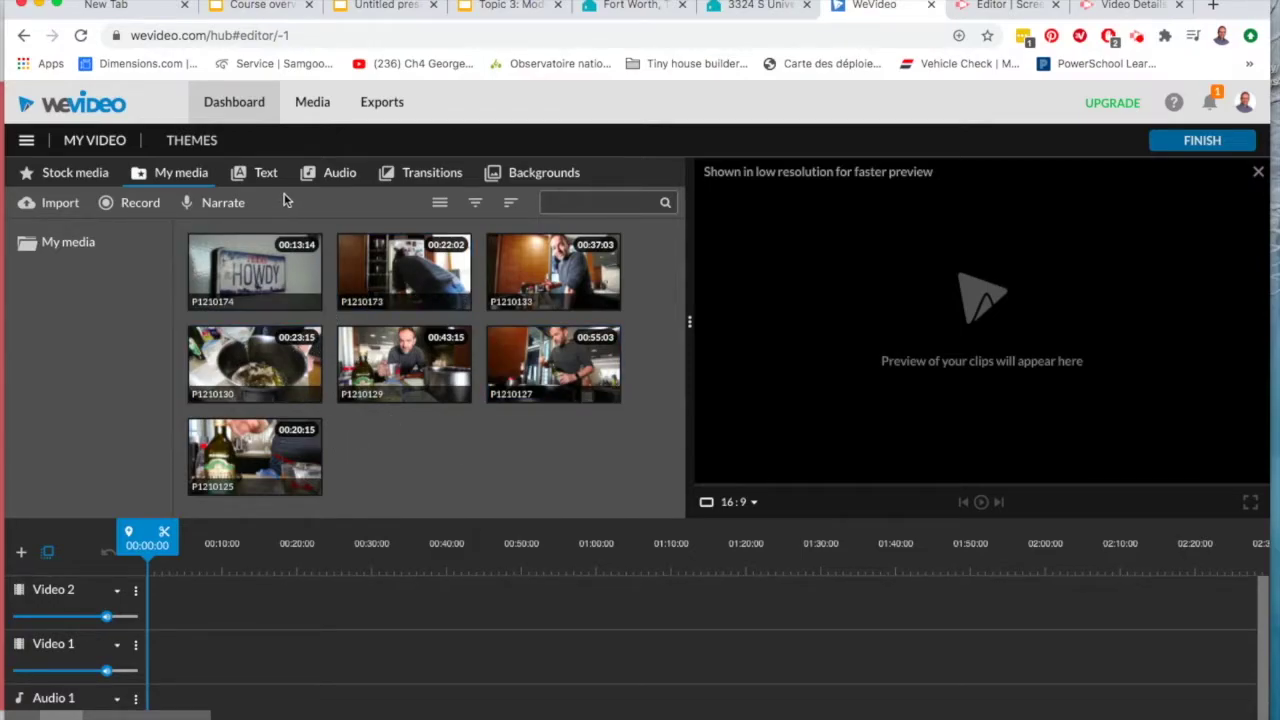
Browse the In season and Static title templates, ending on the Callouts set.
click(265, 175)
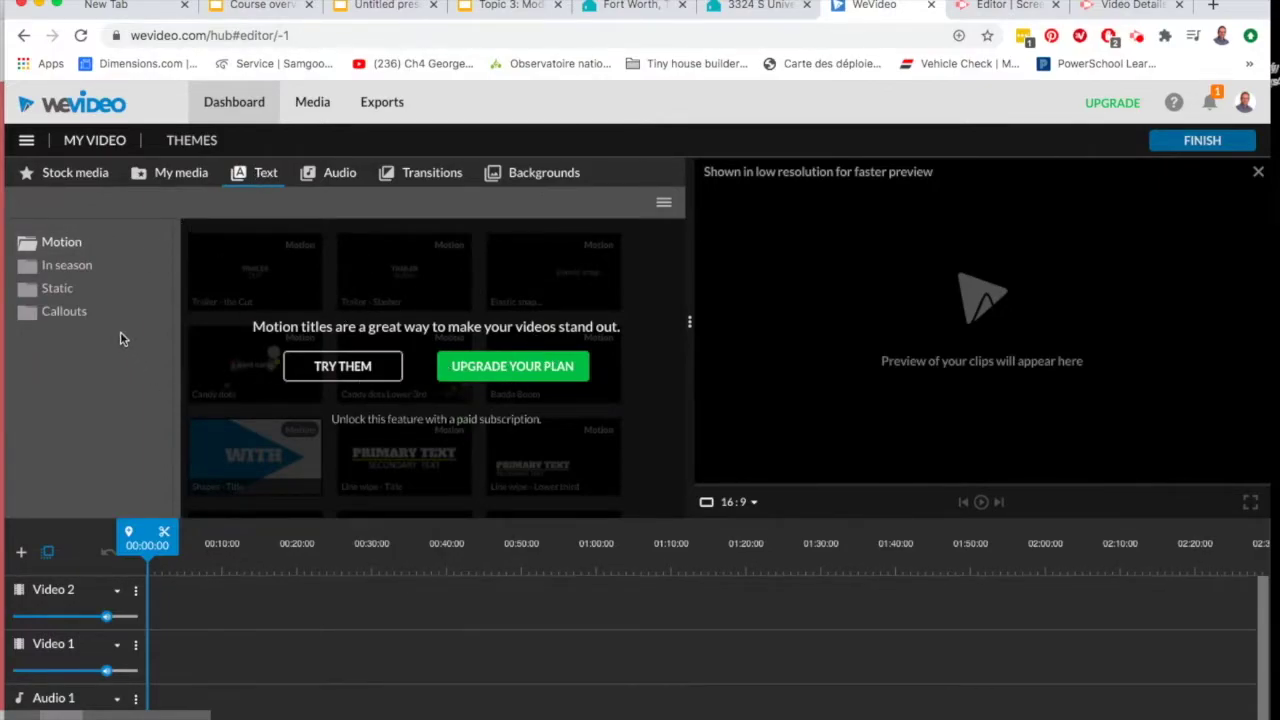
click(60, 276)
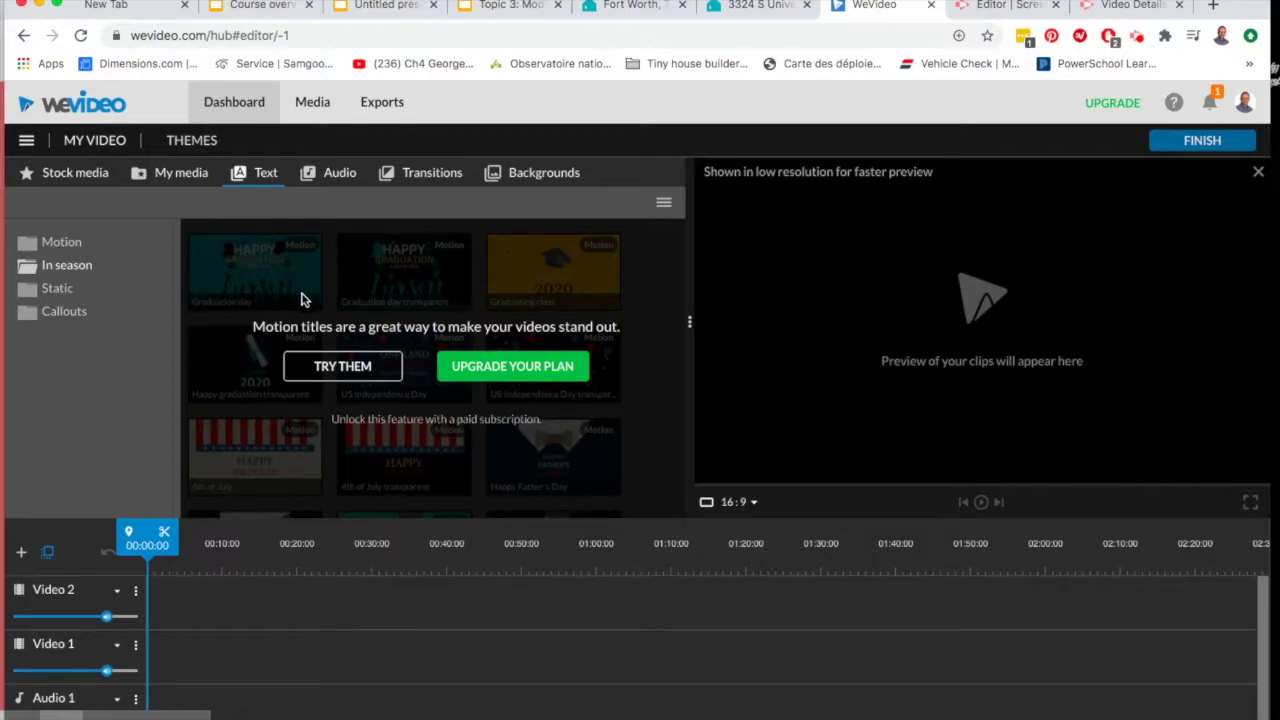
click(53, 296)
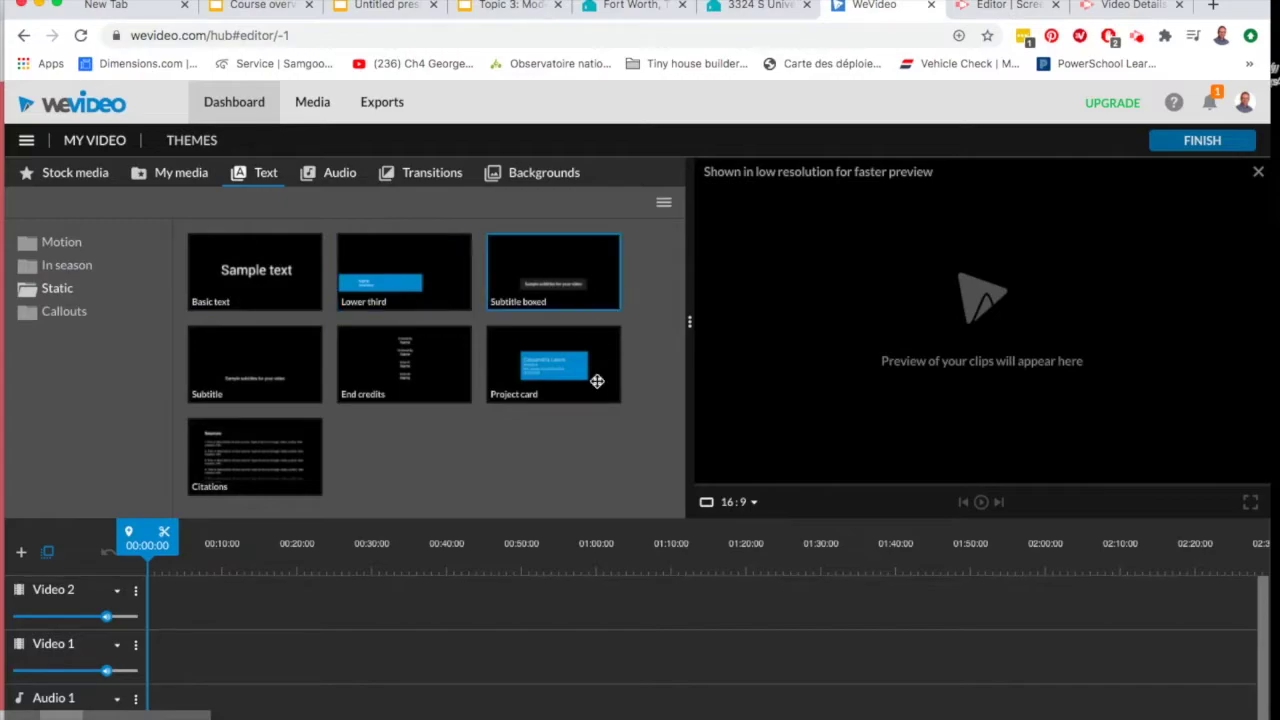
click(62, 316)
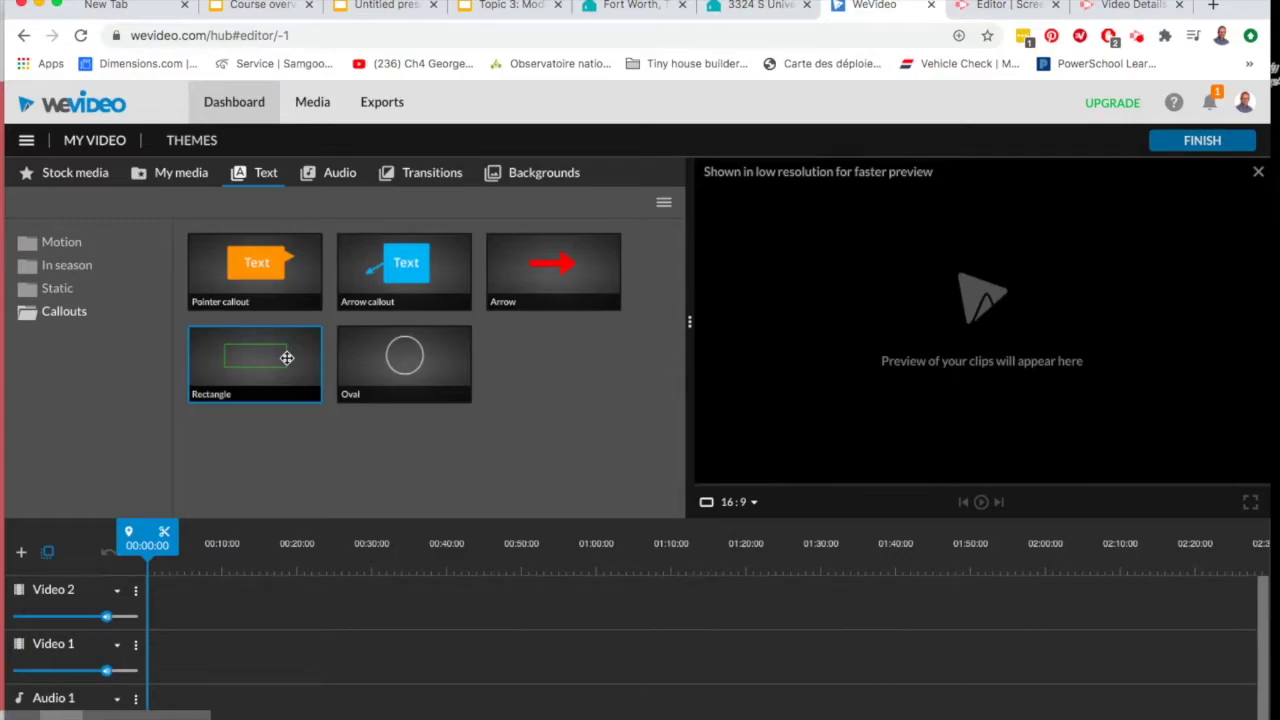
Browse the audio library's Sound Effects and Premium Music categories.
click(340, 174)
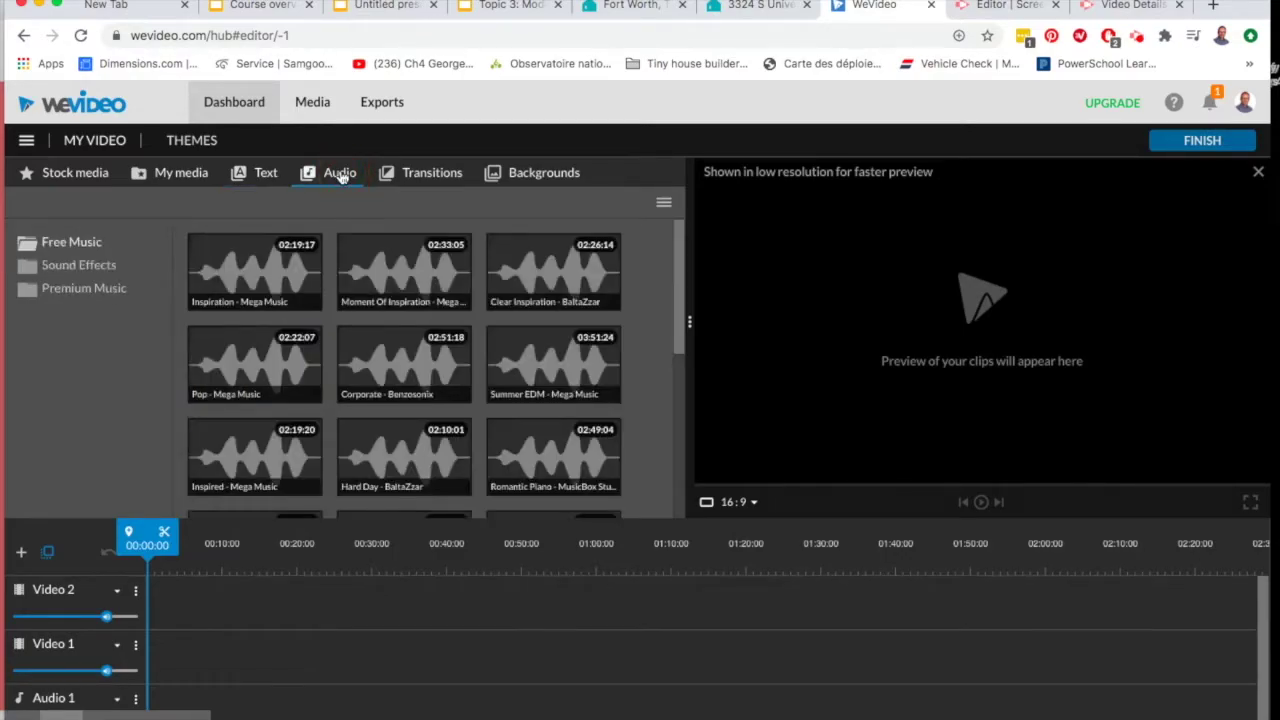
click(72, 266)
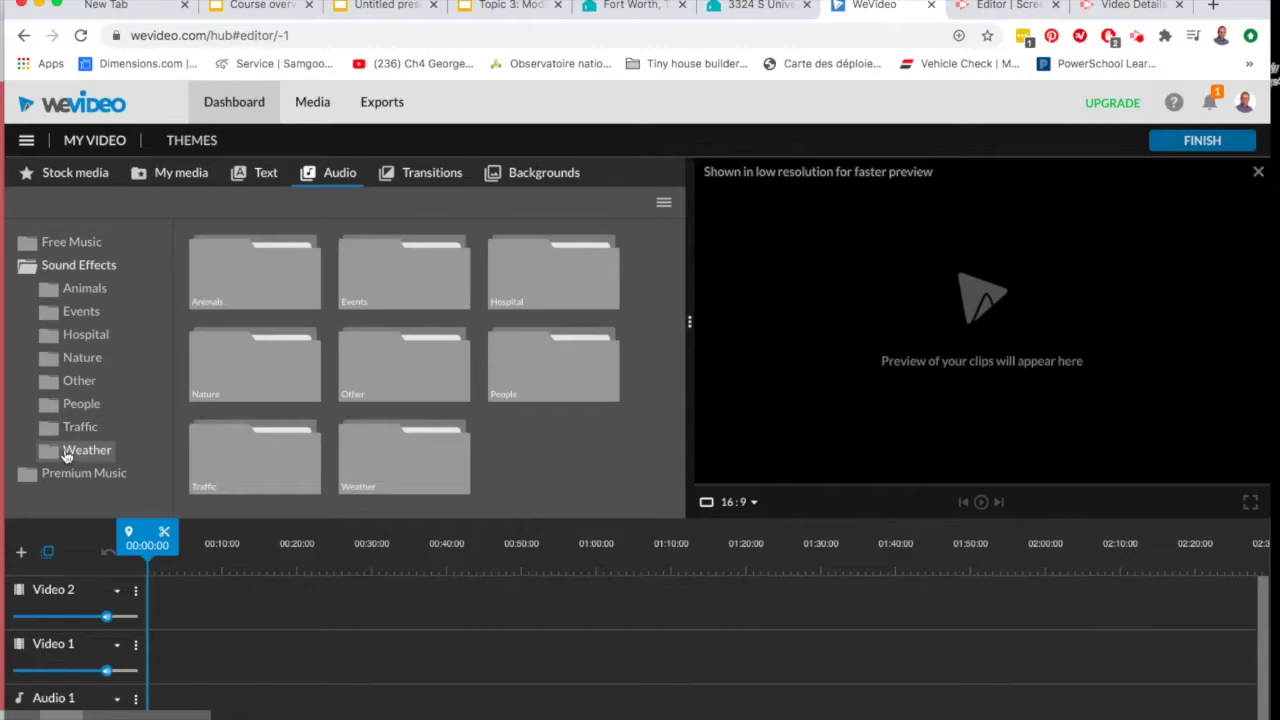
click(26, 268)
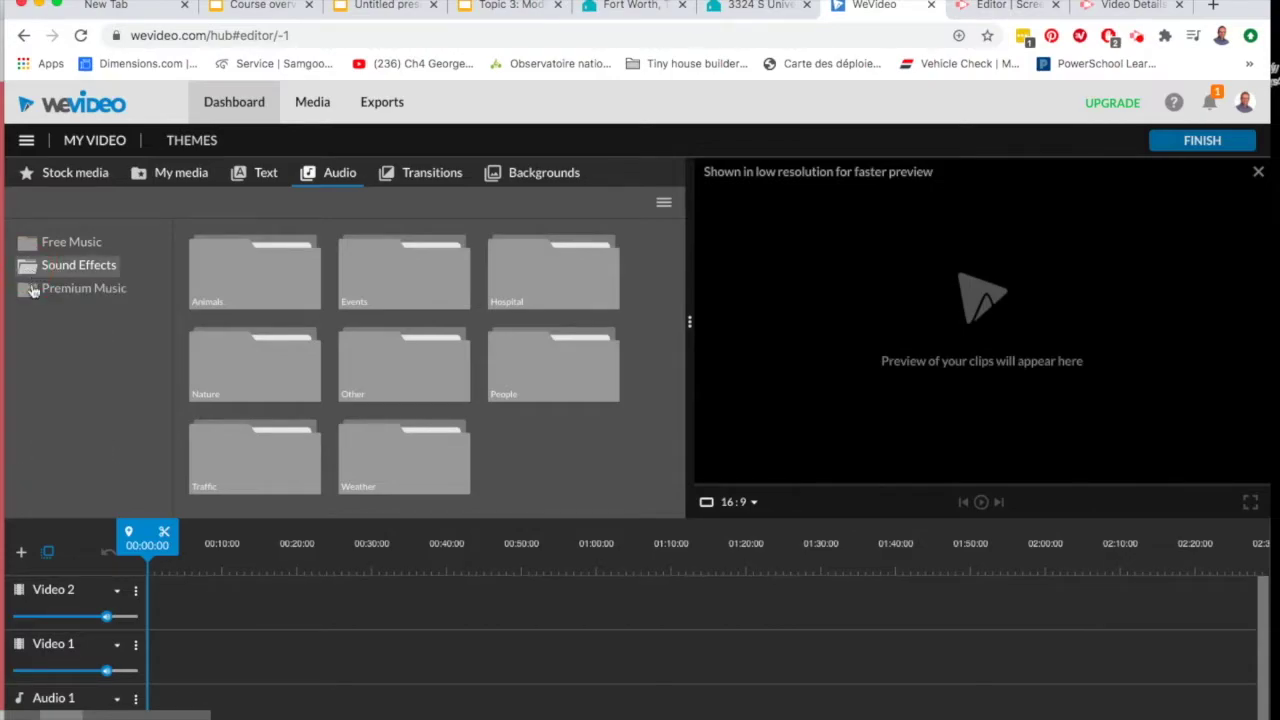
click(30, 292)
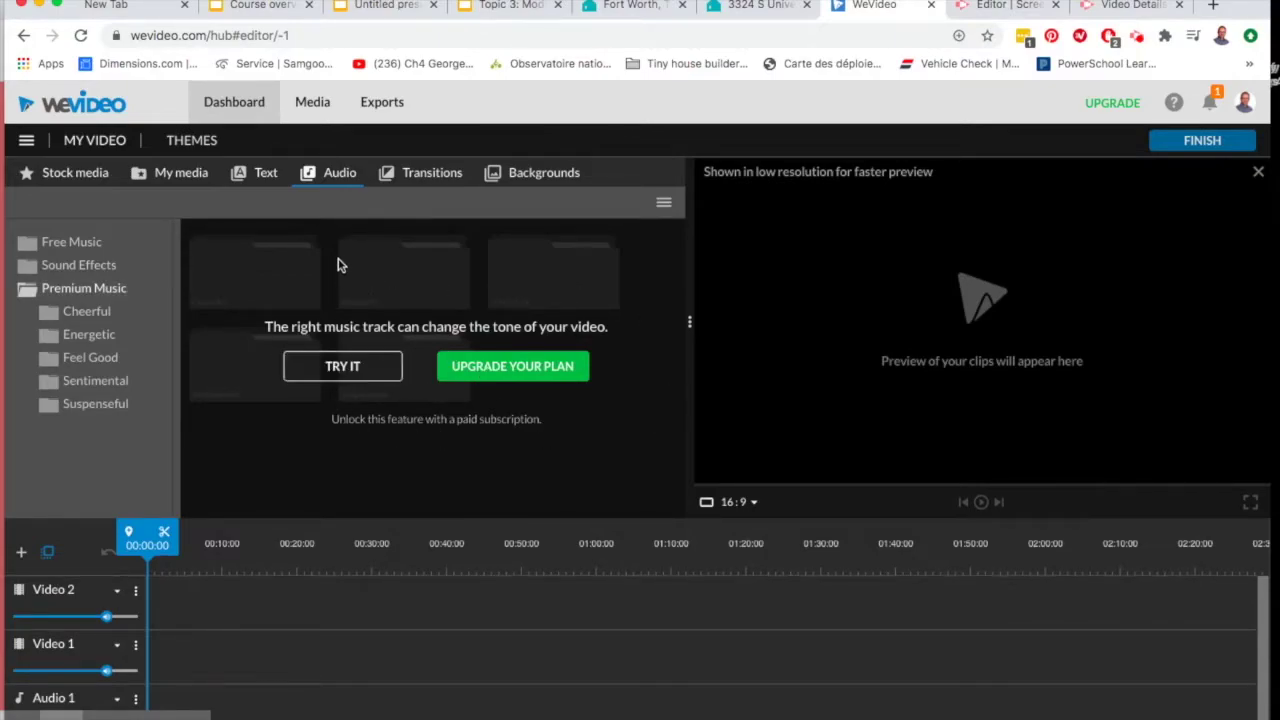
Bring up the Standard transitions, including Cross fade, Cross blur, Dip To Black and Mosaic.
click(410, 177)
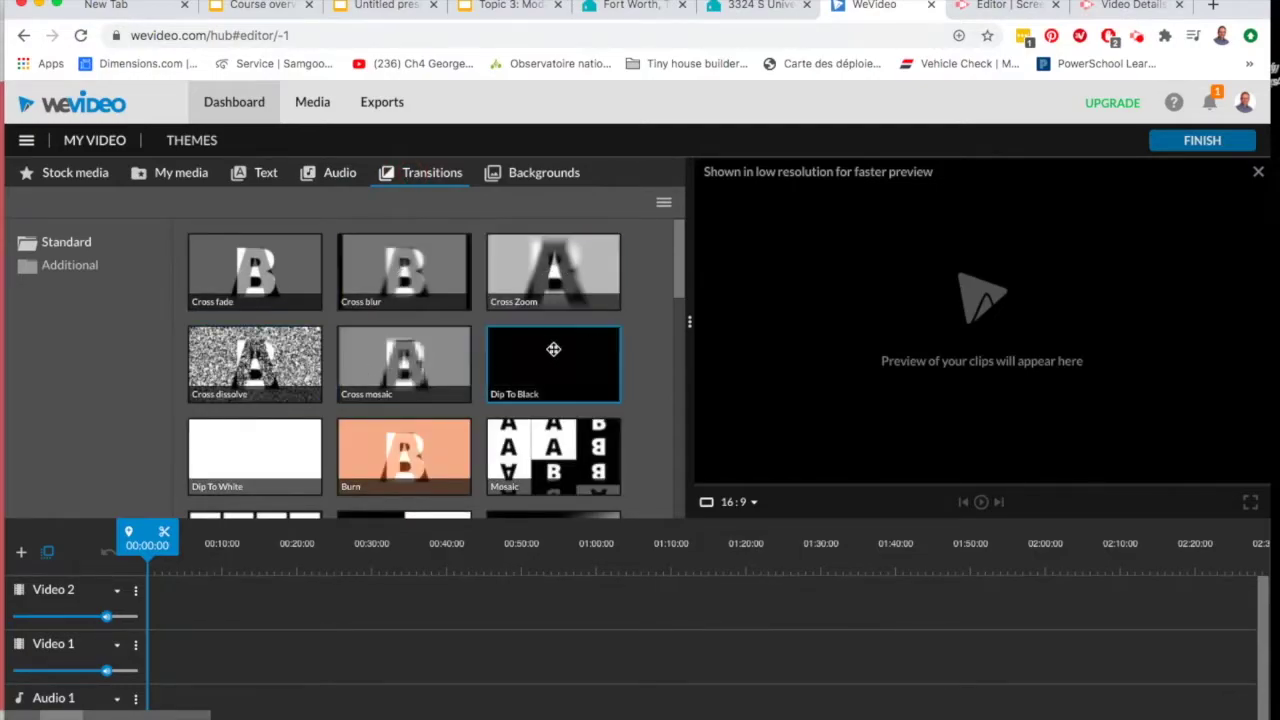
scroll(445, 335, down, 5)
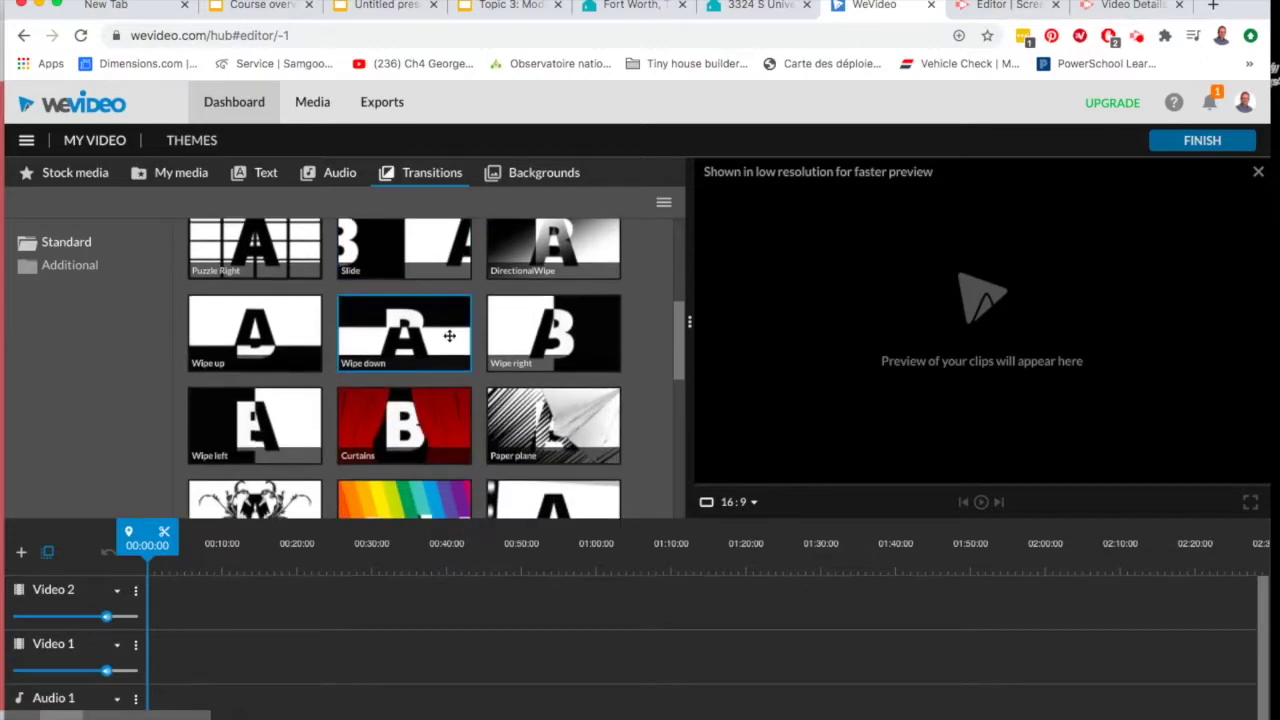
scroll(449, 335, up, 5)
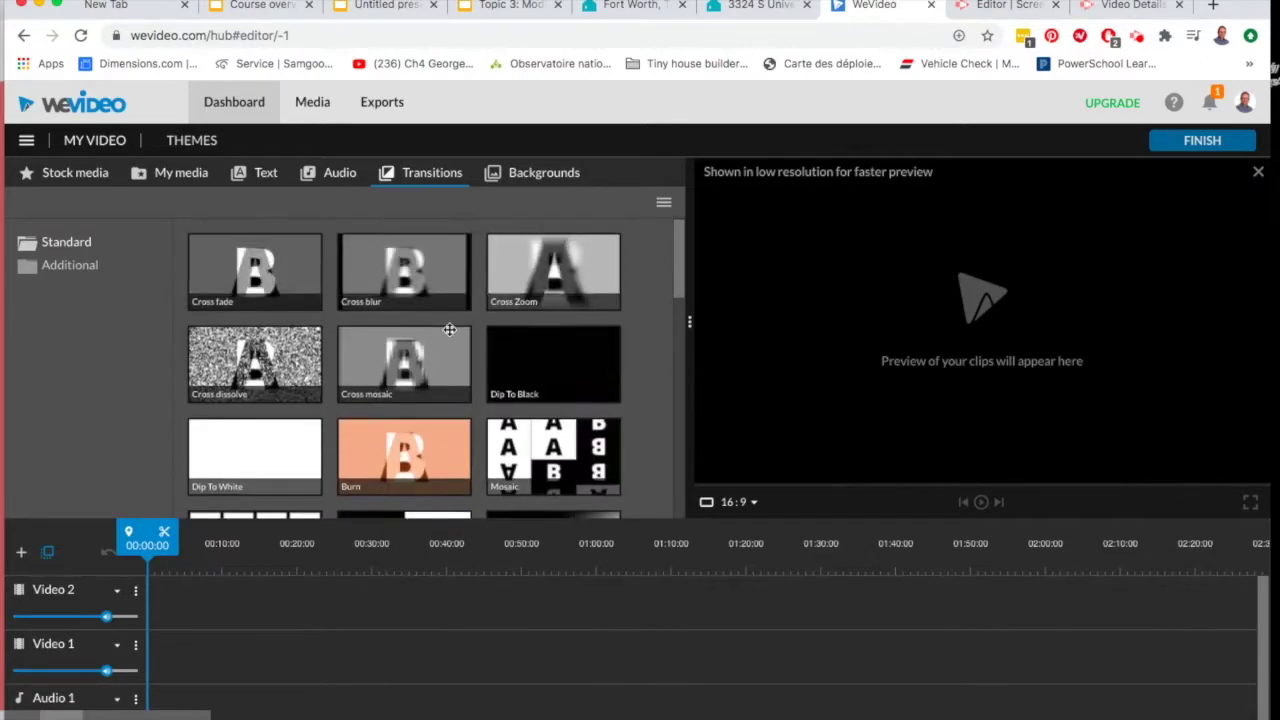
Look through the background videos, then switch back to the seven uploaded clips in My media.
click(535, 181)
scroll(496, 285, down, 3)
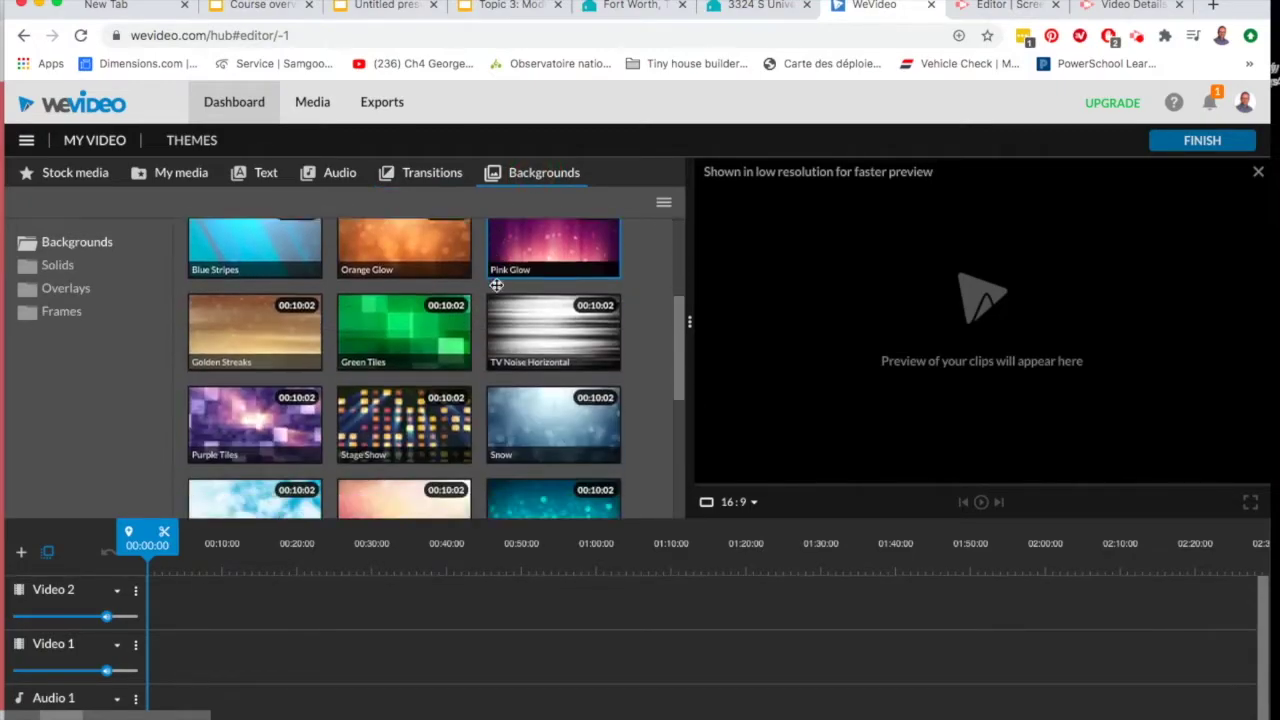
scroll(496, 285, up, 3)
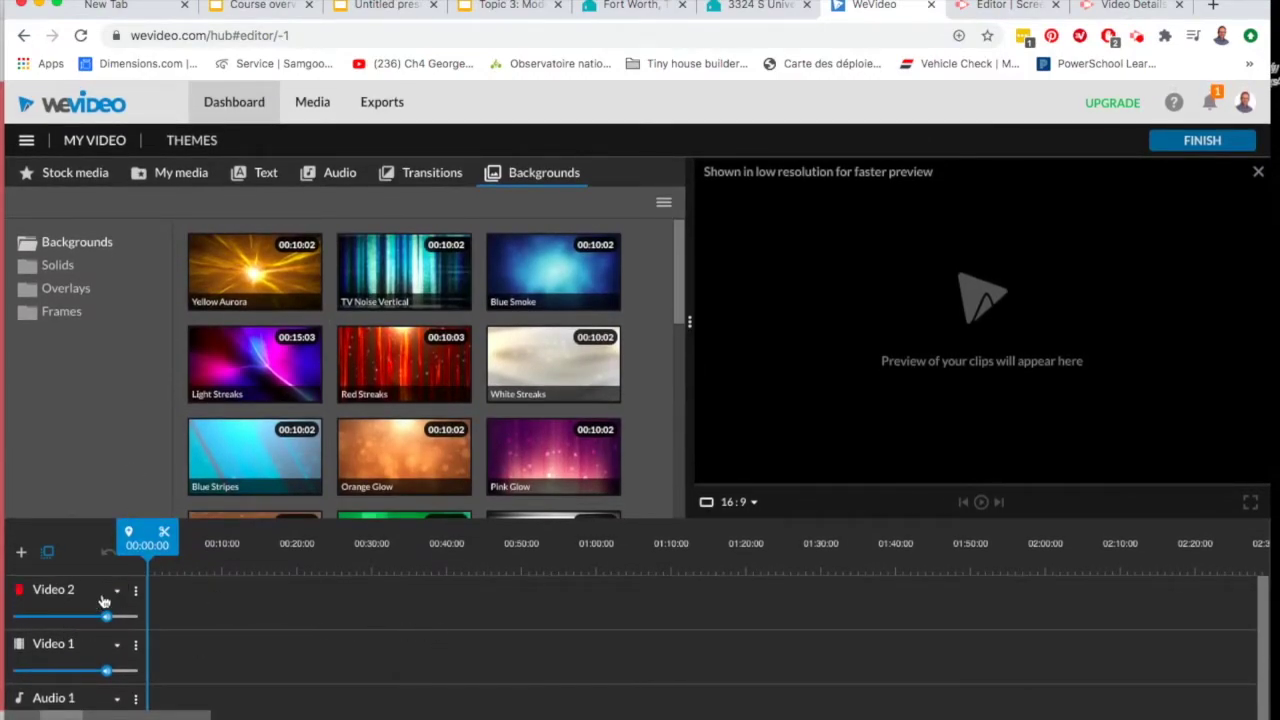
click(178, 172)
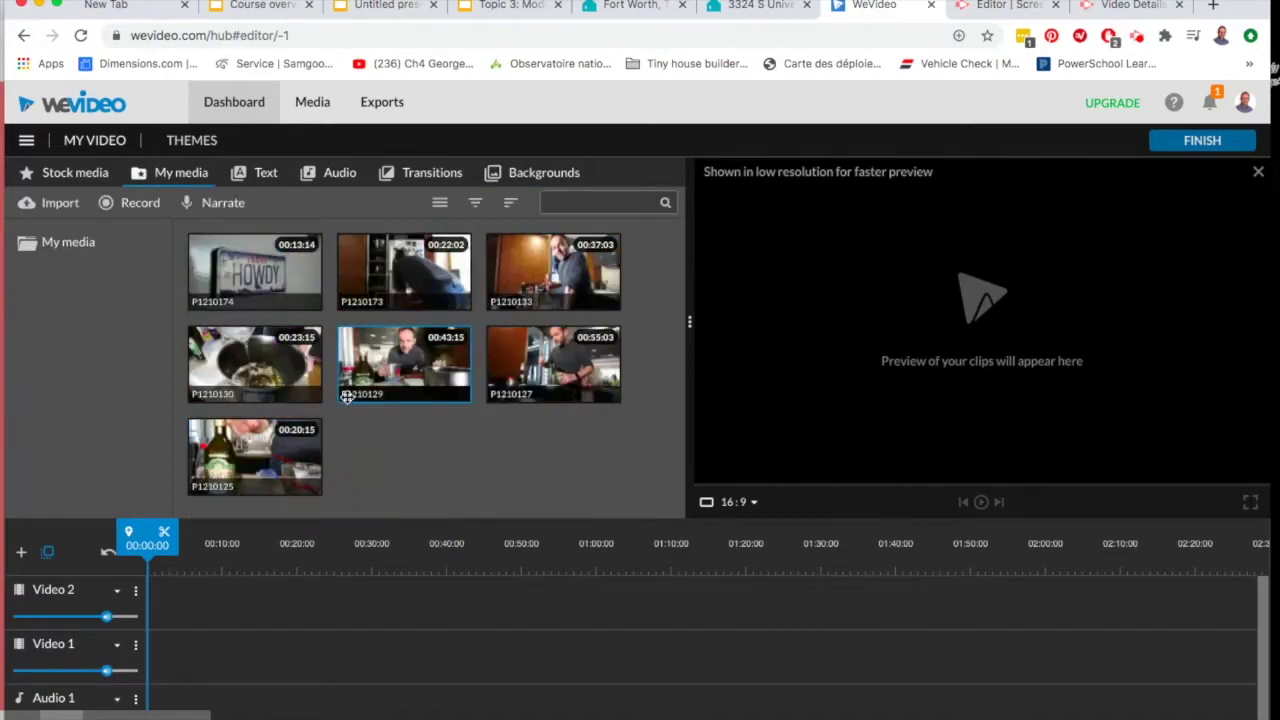
Place clip P1210173 at the start of Video 2 and move the playhead to 00:21:09.
click(389, 276)
drag(389, 276, 165, 607)
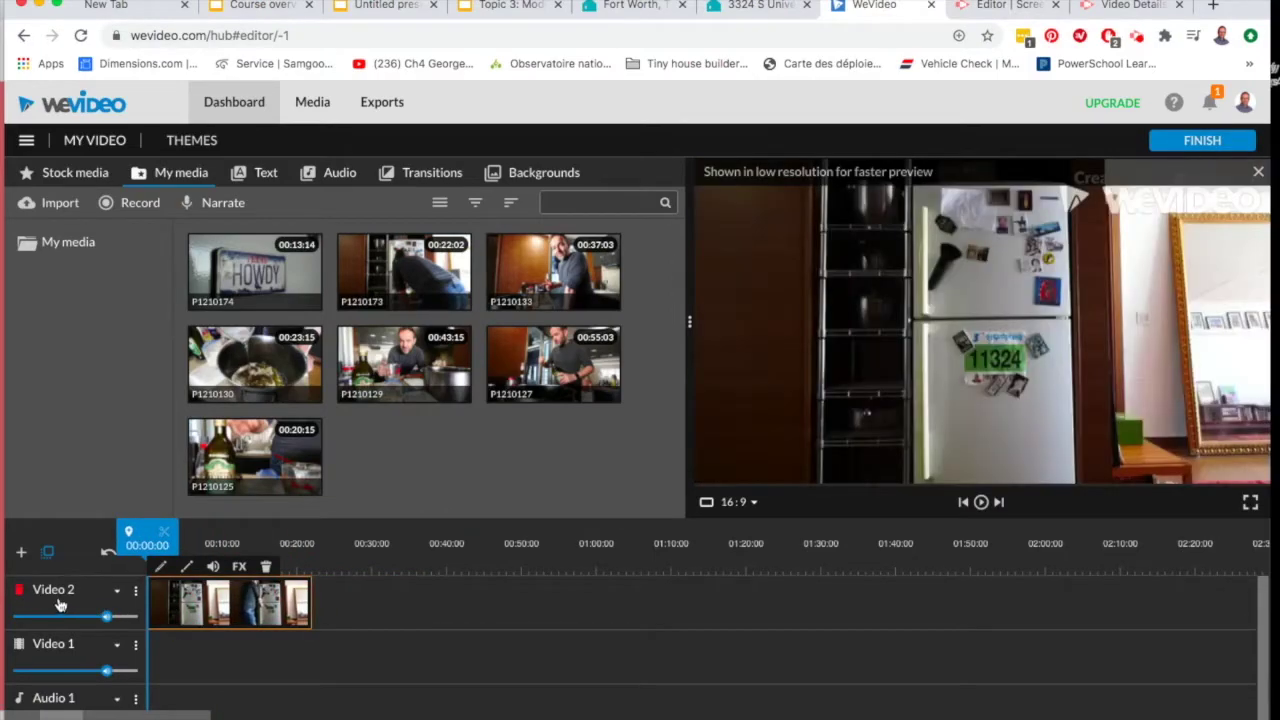
click(57, 652)
click(310, 600)
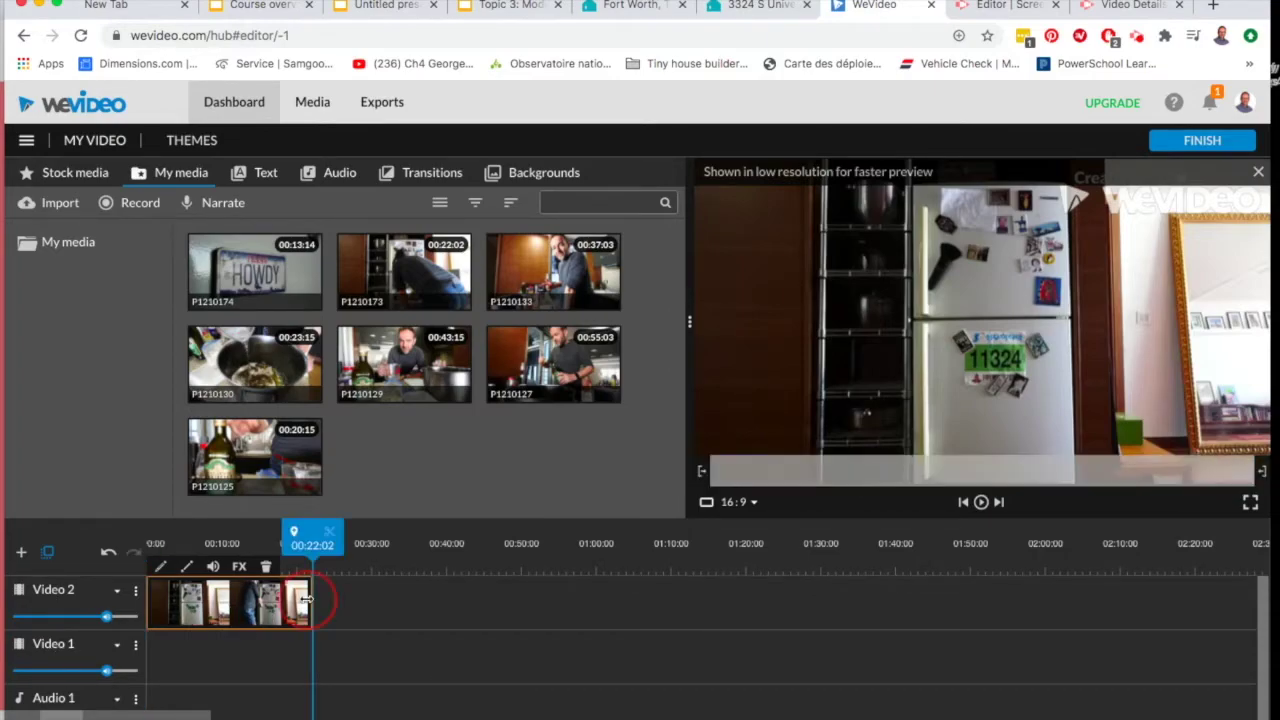
click(250, 600)
click(305, 603)
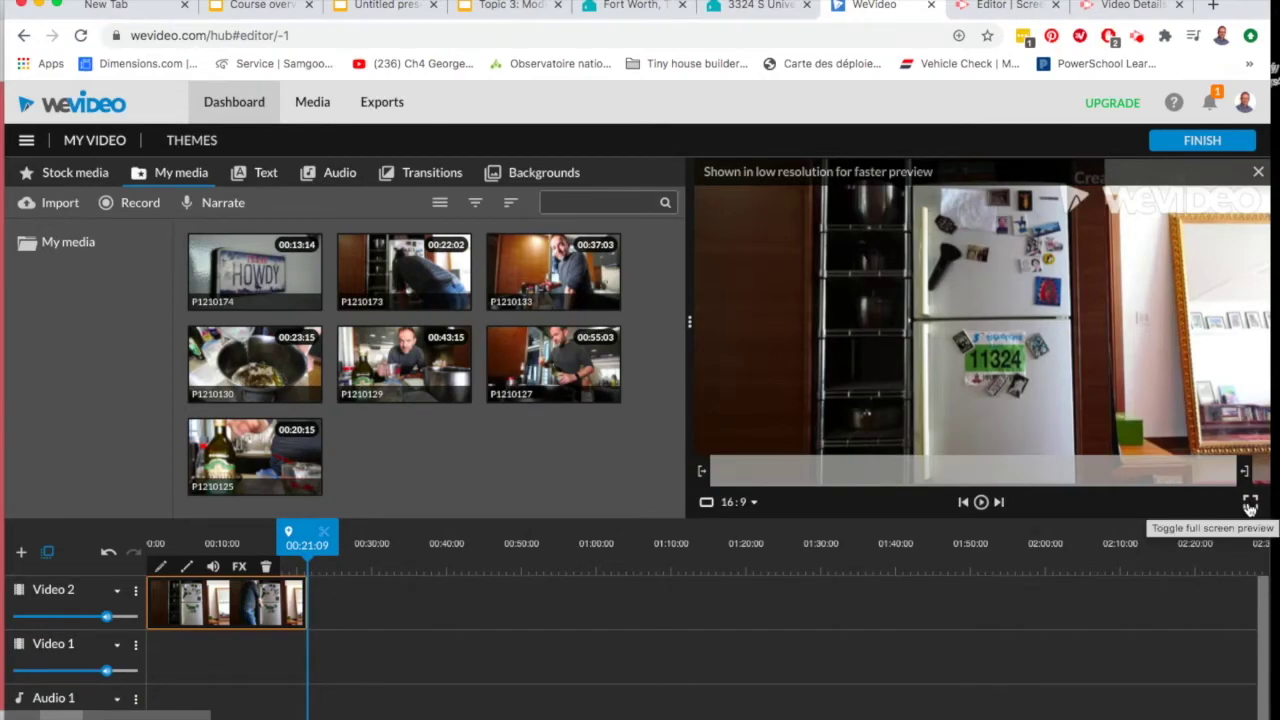
click(754, 503)
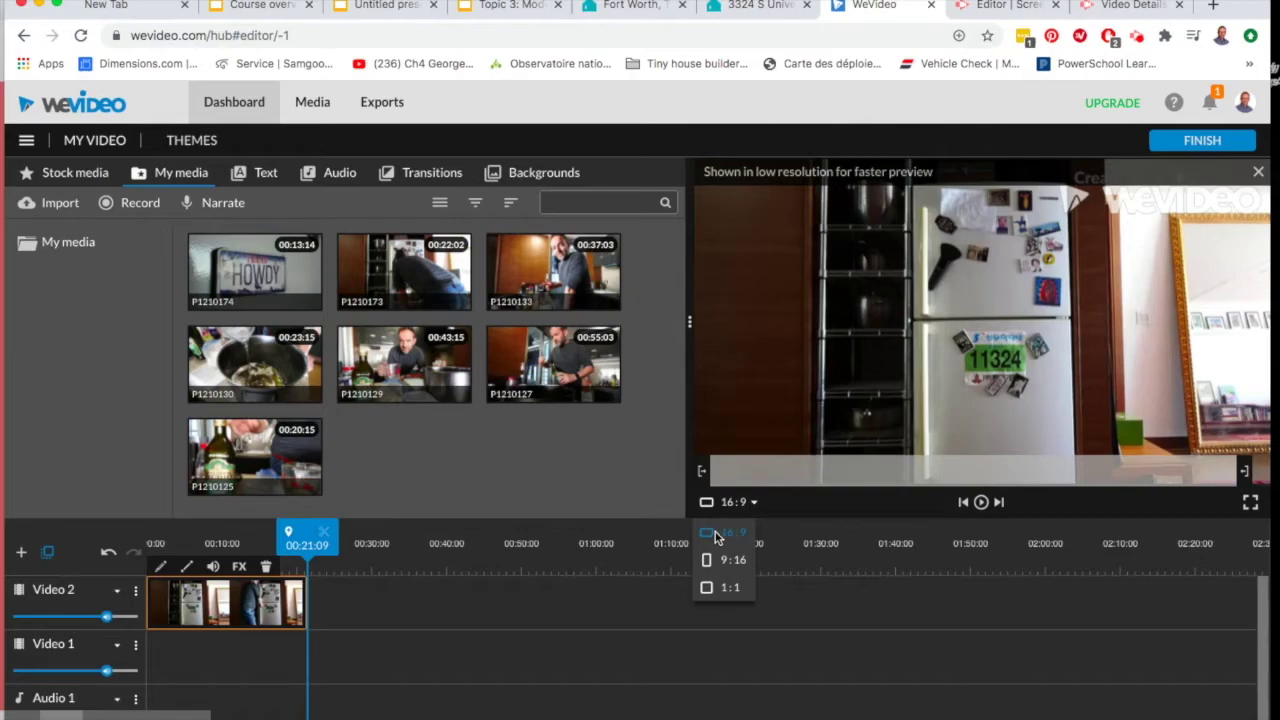
click(721, 503)
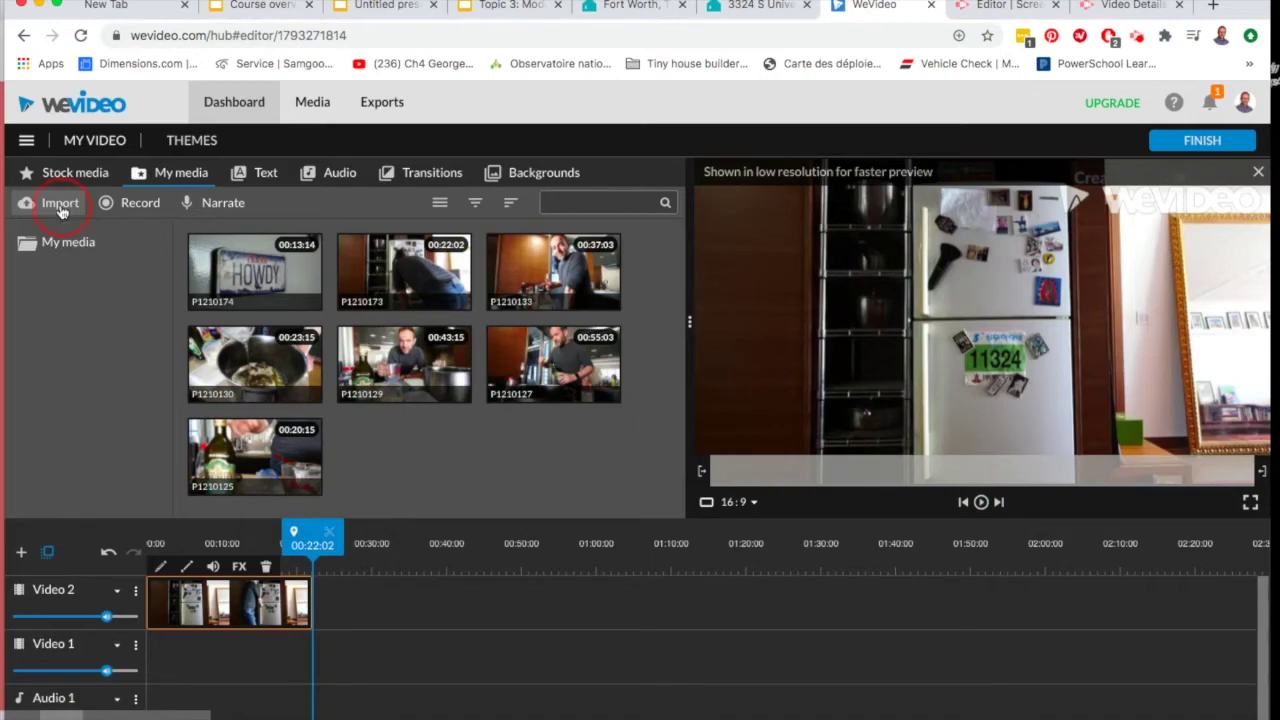
click(60, 208)
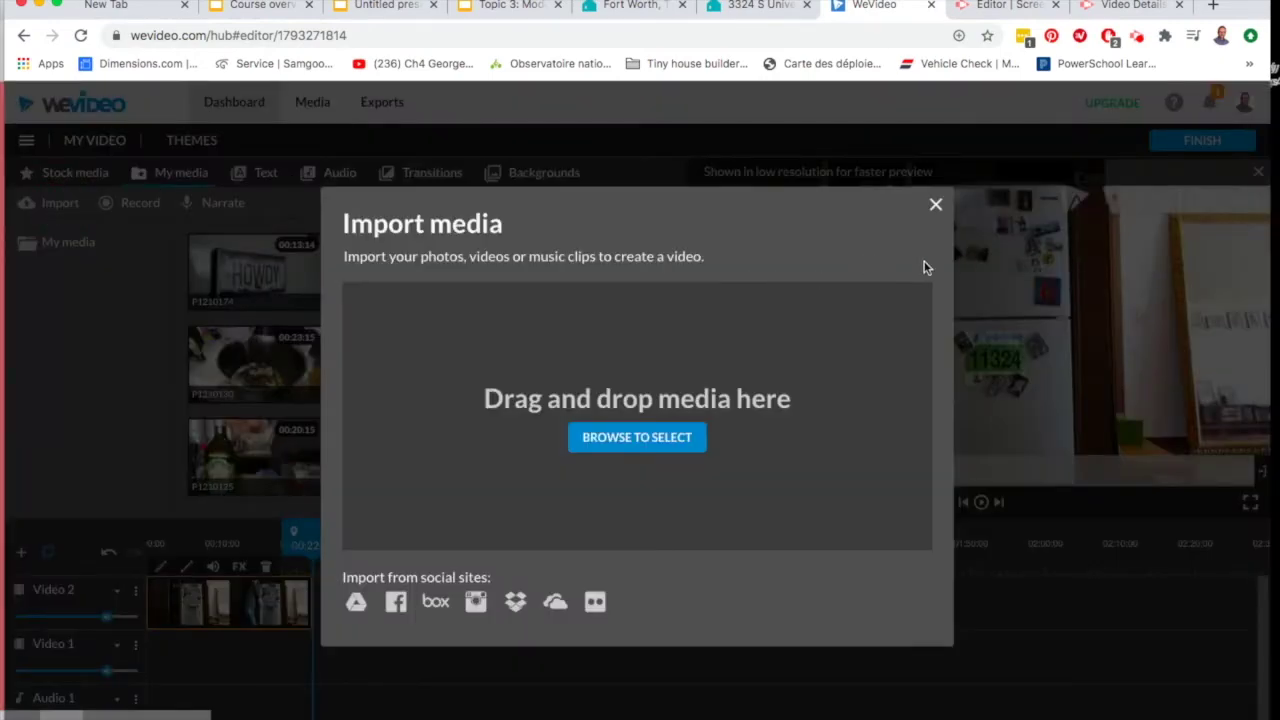
Close Import media without importing, then show My media as a name-and-duration list.
click(936, 207)
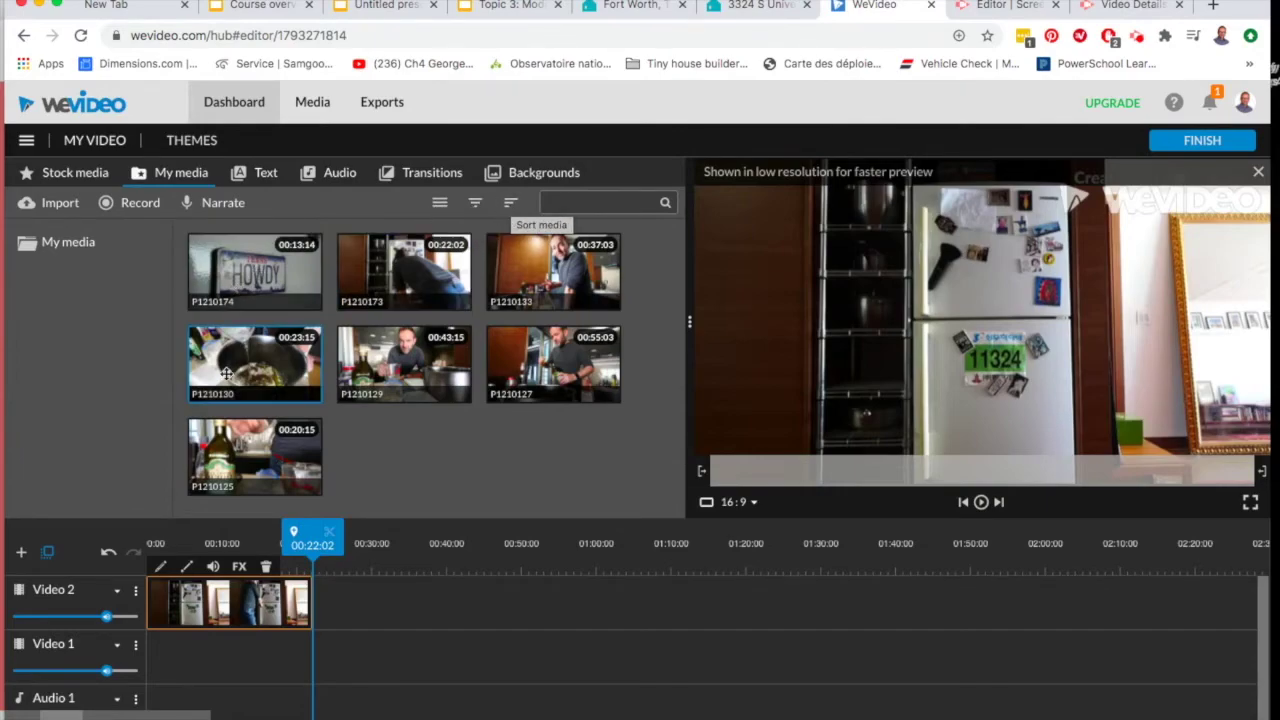
click(440, 206)
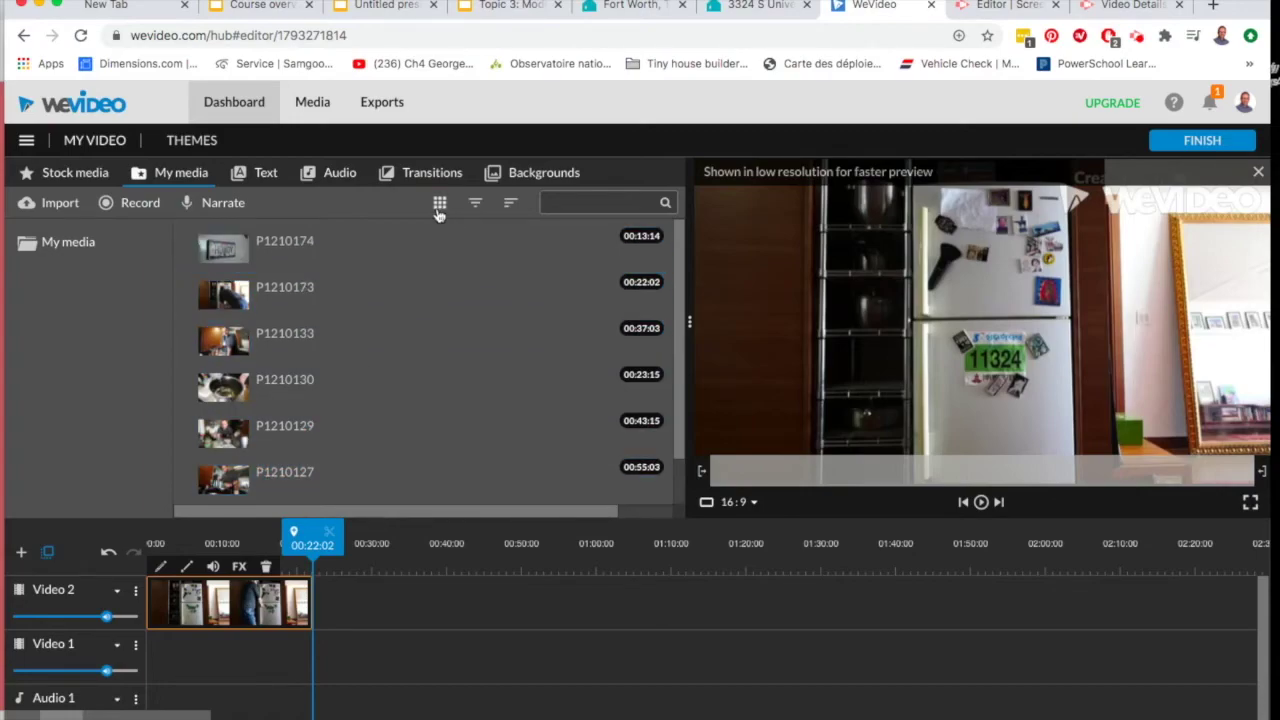
Return My media to thumbnails, check the filter and sort options, and zoom the timeline in.
click(440, 209)
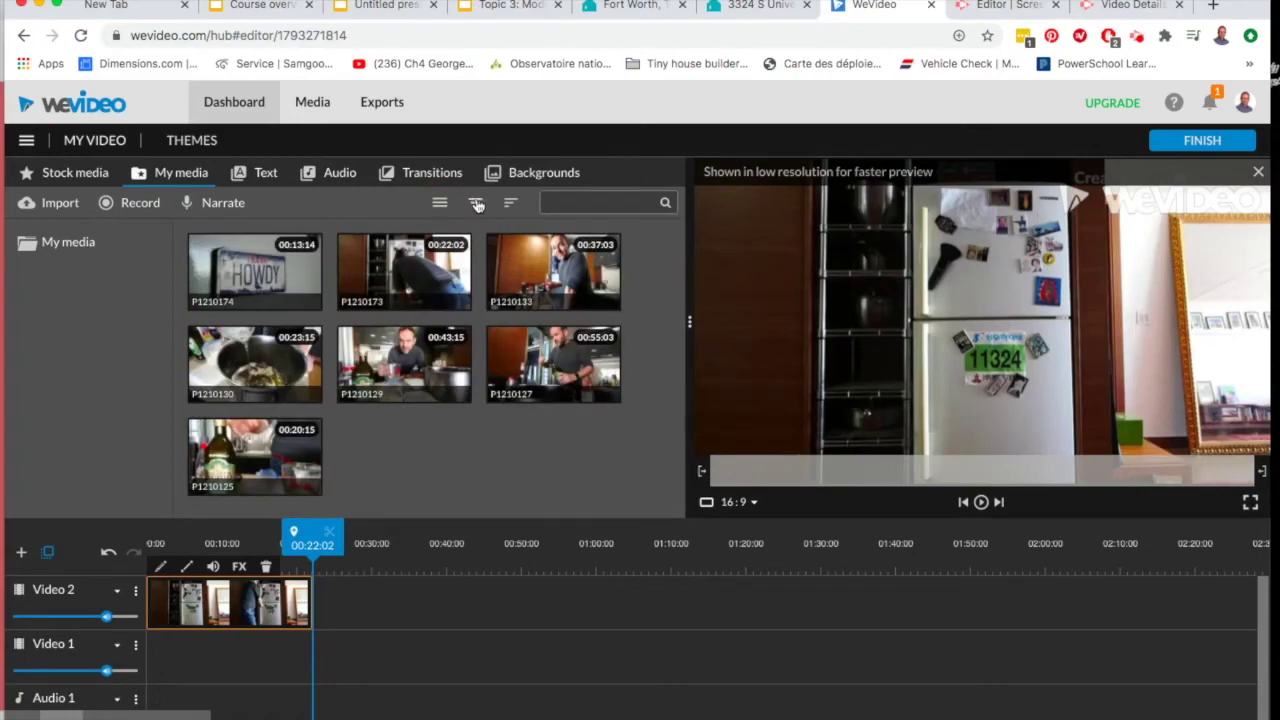
click(477, 204)
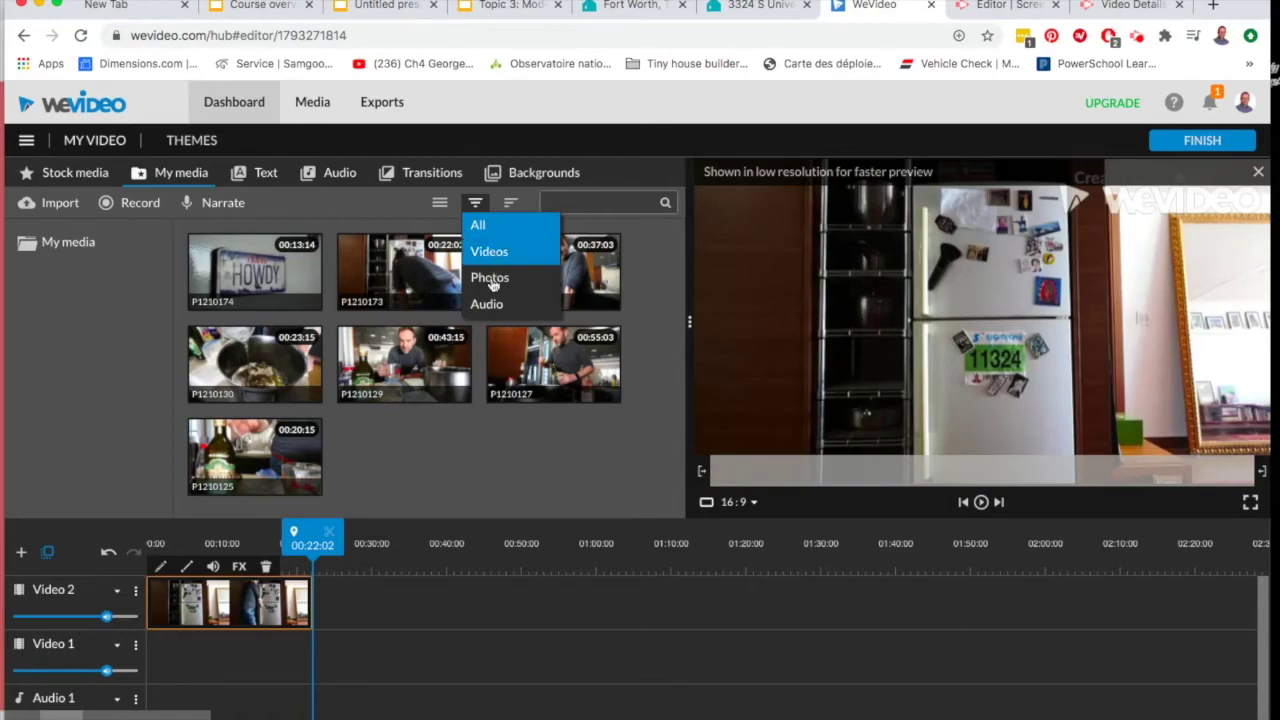
click(511, 203)
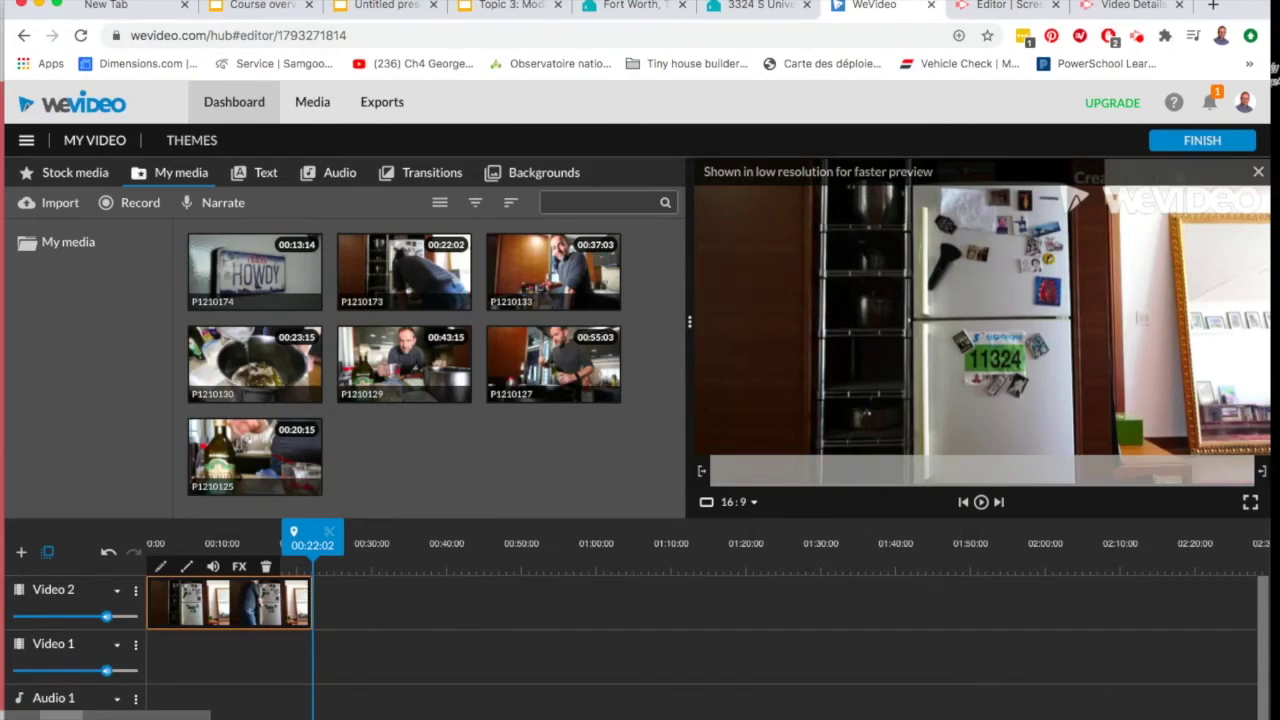
drag(1100, 717, 1129, 717)
Adjust the timeline zoom until the 22-second clip fills the Video 2 track.
scroll(445, 628, left, 10)
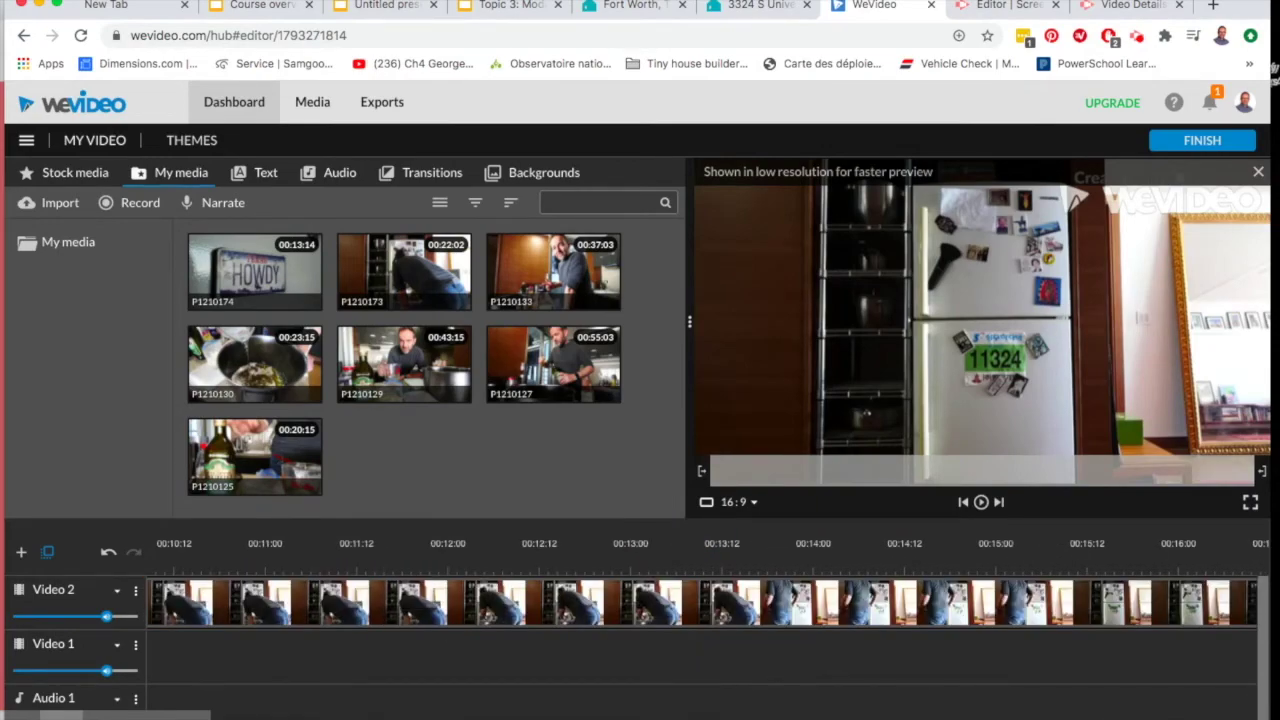
drag(1138, 717, 1098, 717)
scroll(680, 600, left, 5)
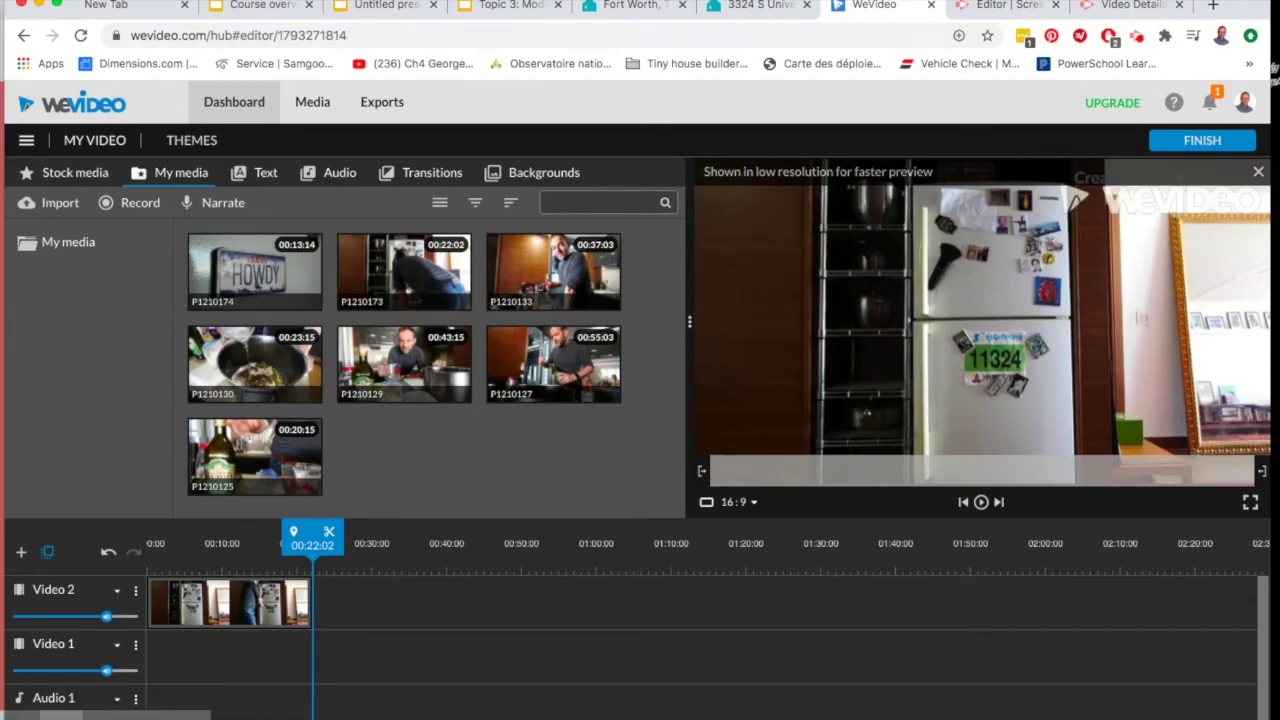
drag(1098, 717, 1118, 717)
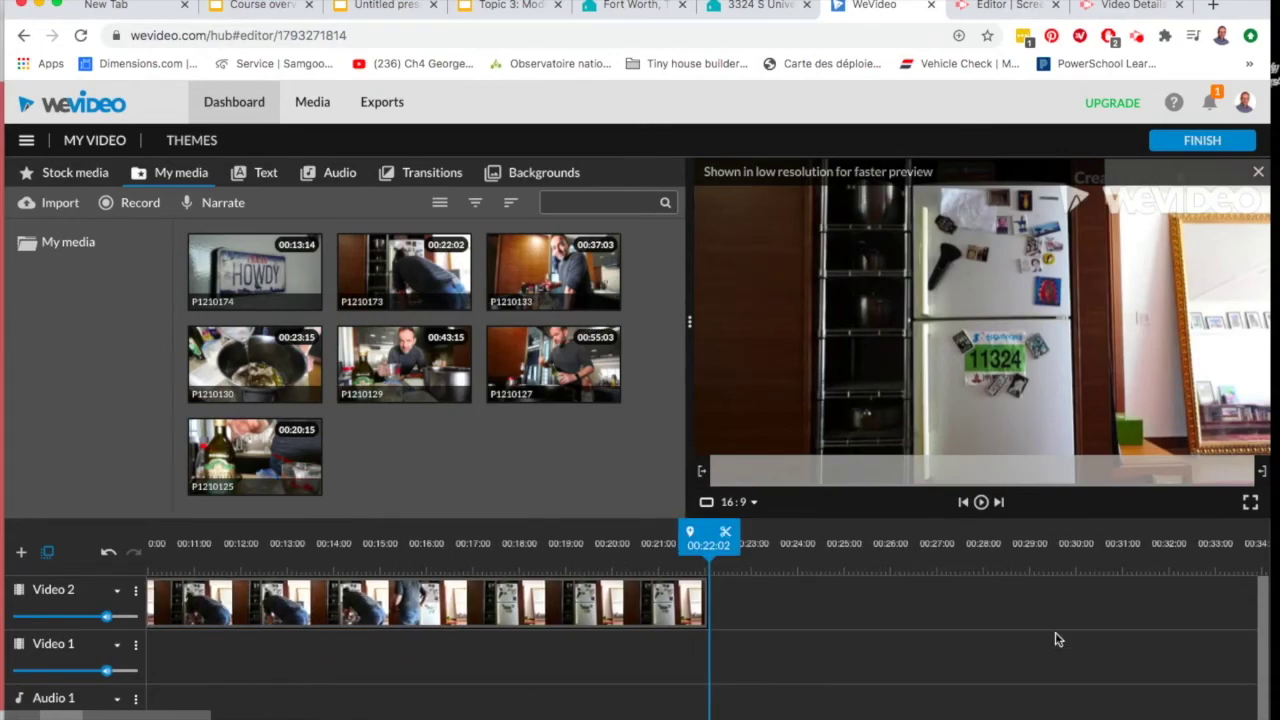
scroll(1008, 638, up, 3)
scroll(1008, 638, up, 2)
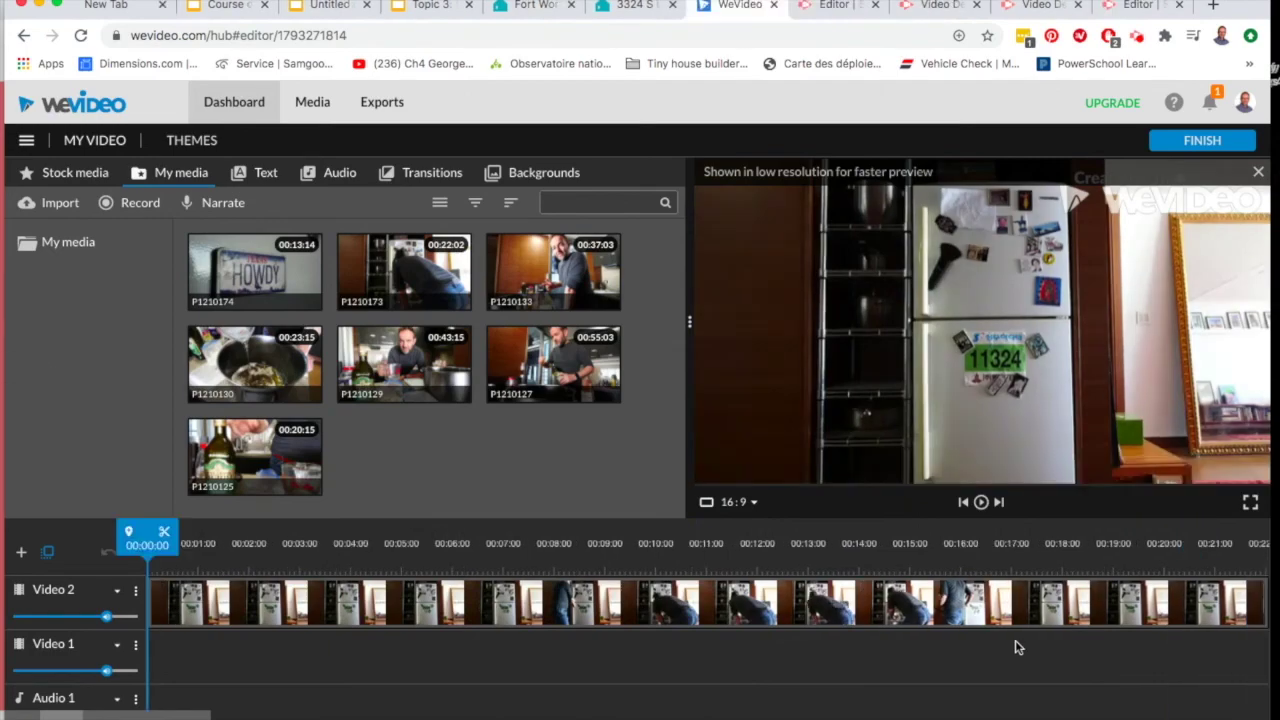